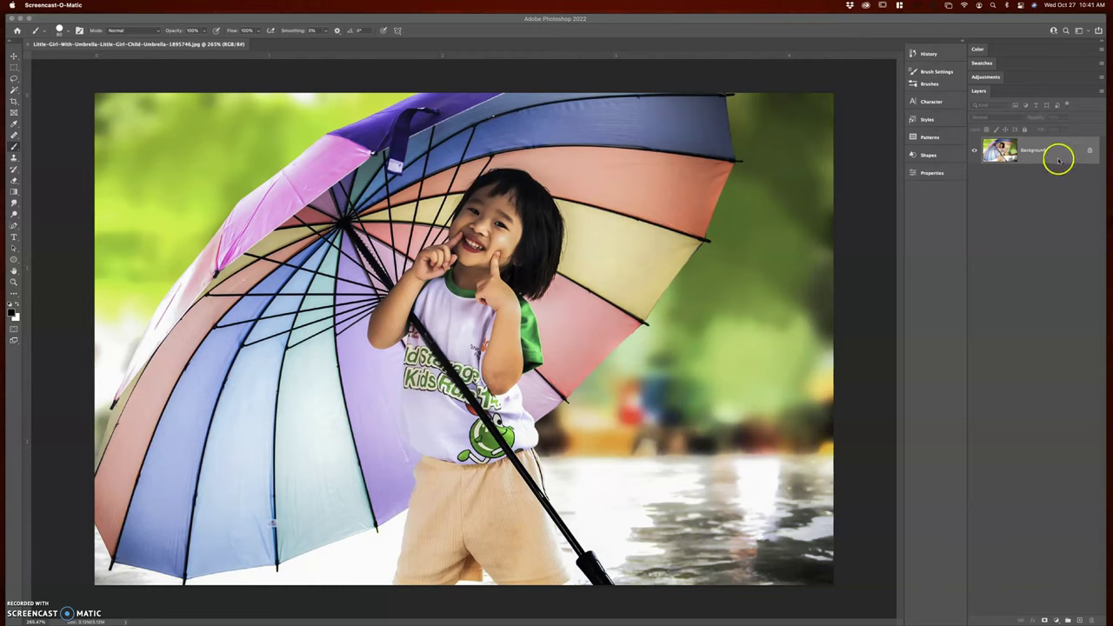
- Duplicate the Background layer and rename the copy 'fx'
drag(1058, 157, 1079, 620)
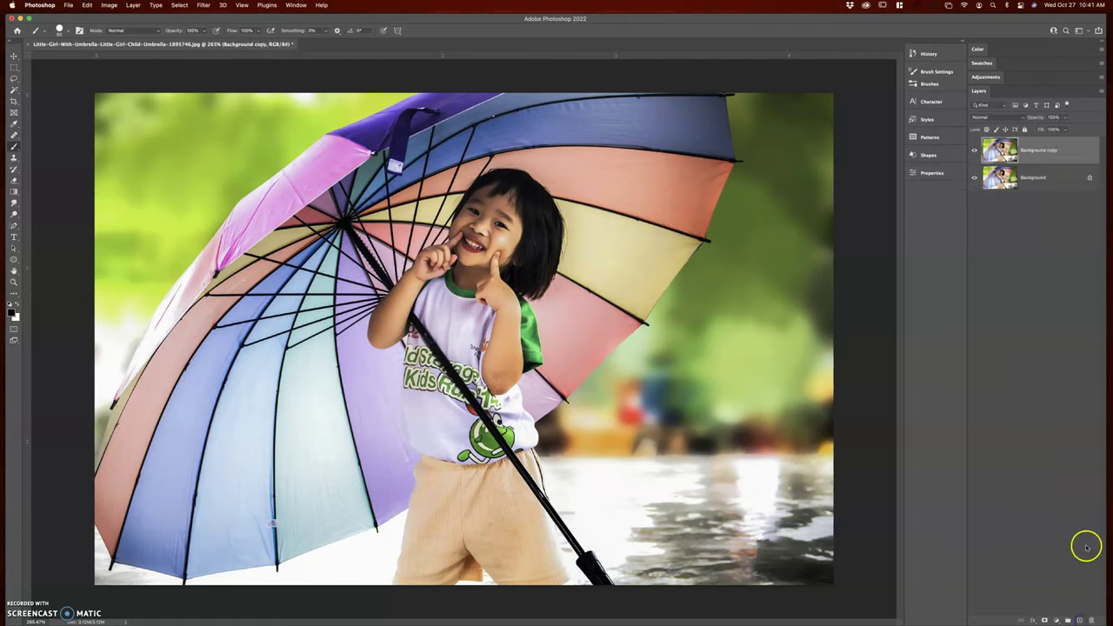
double_click(1048, 151)
click(1065, 150)
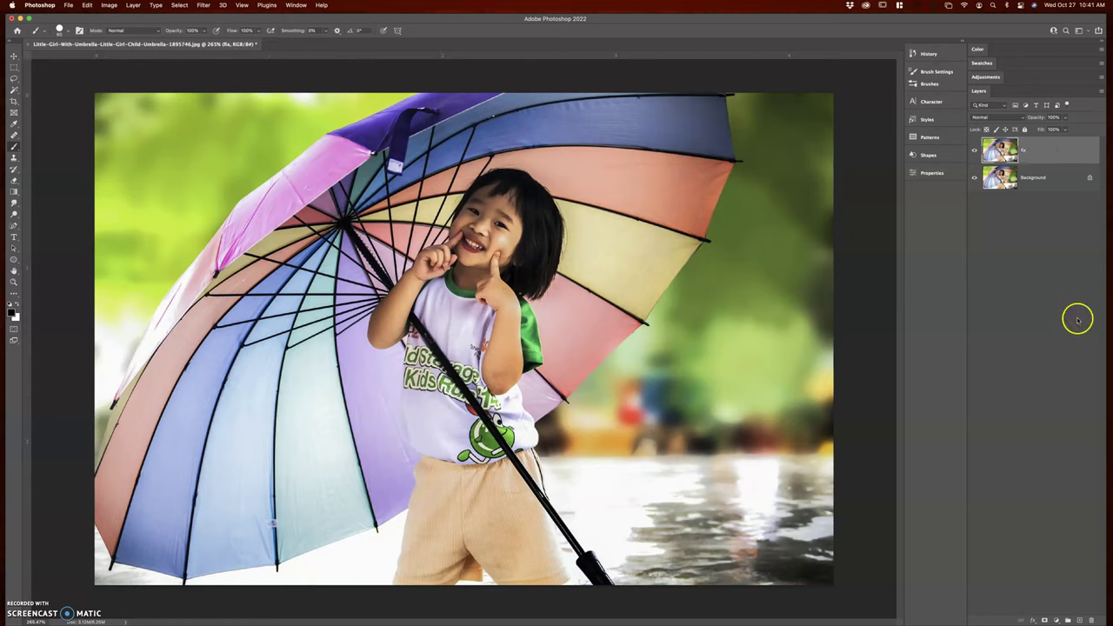
- Stack default Levels, Vibrance and Color Balance adjustment layers above the fx layer
click(988, 76)
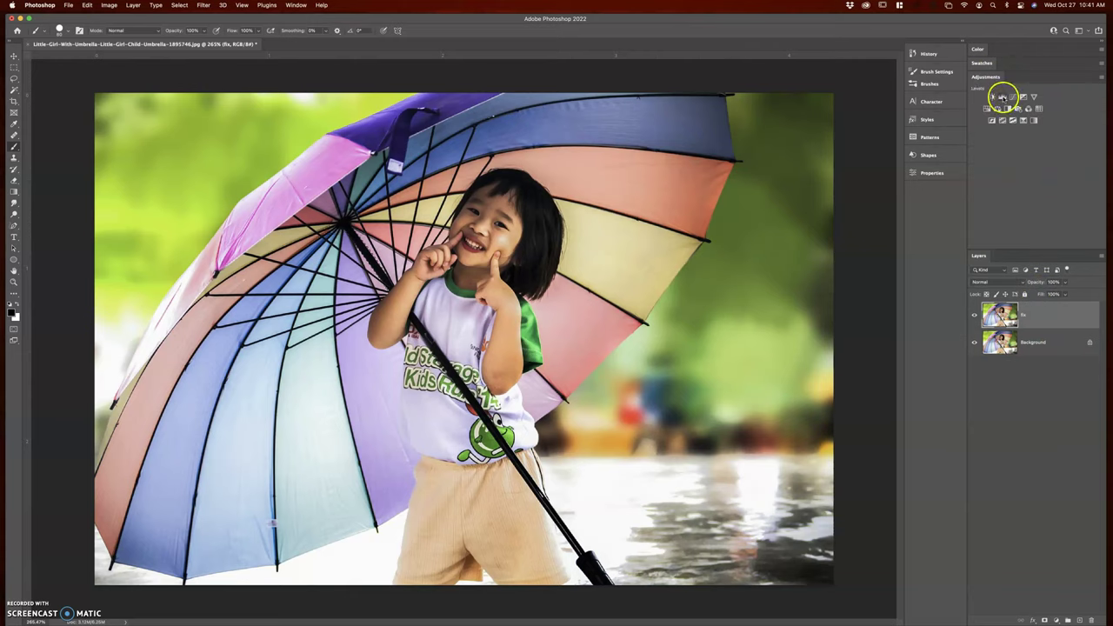
click(1003, 97)
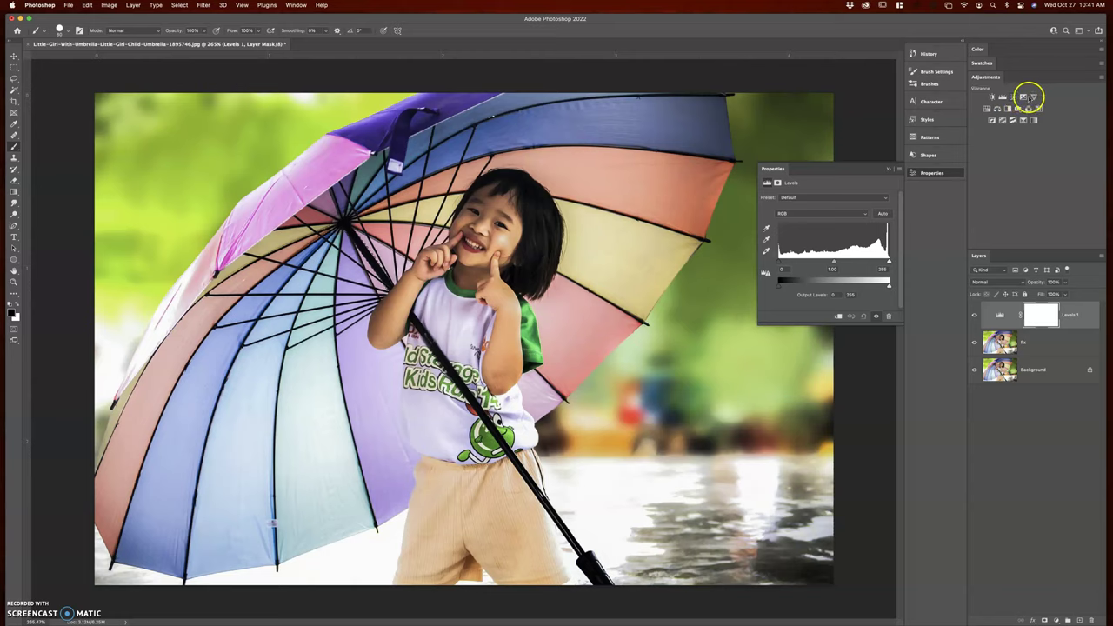
click(1034, 97)
click(1037, 101)
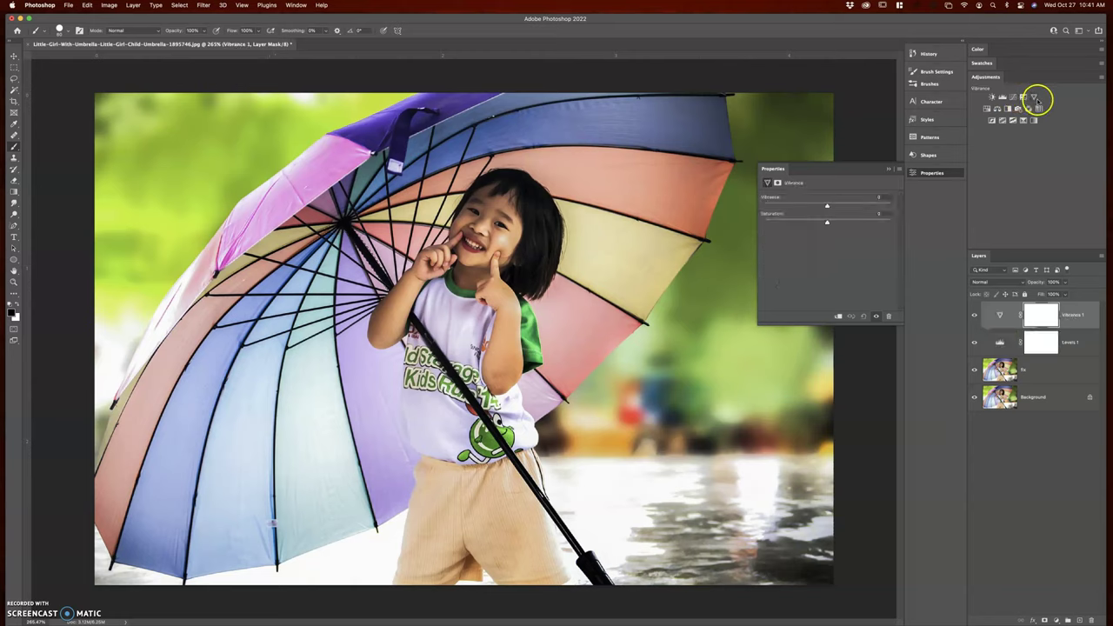
click(999, 109)
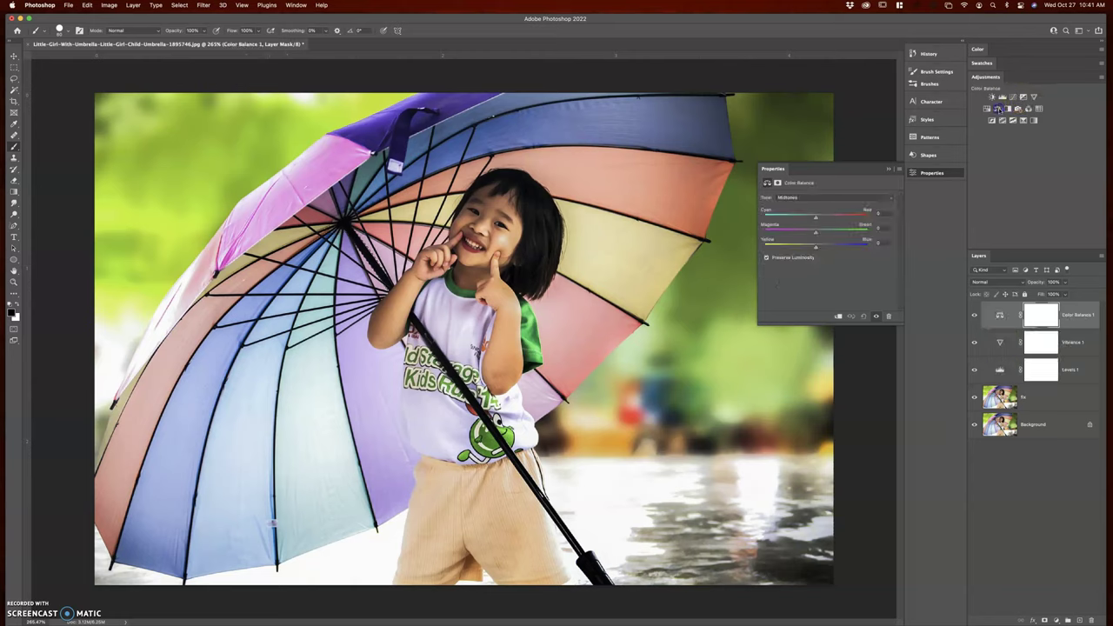
click(889, 170)
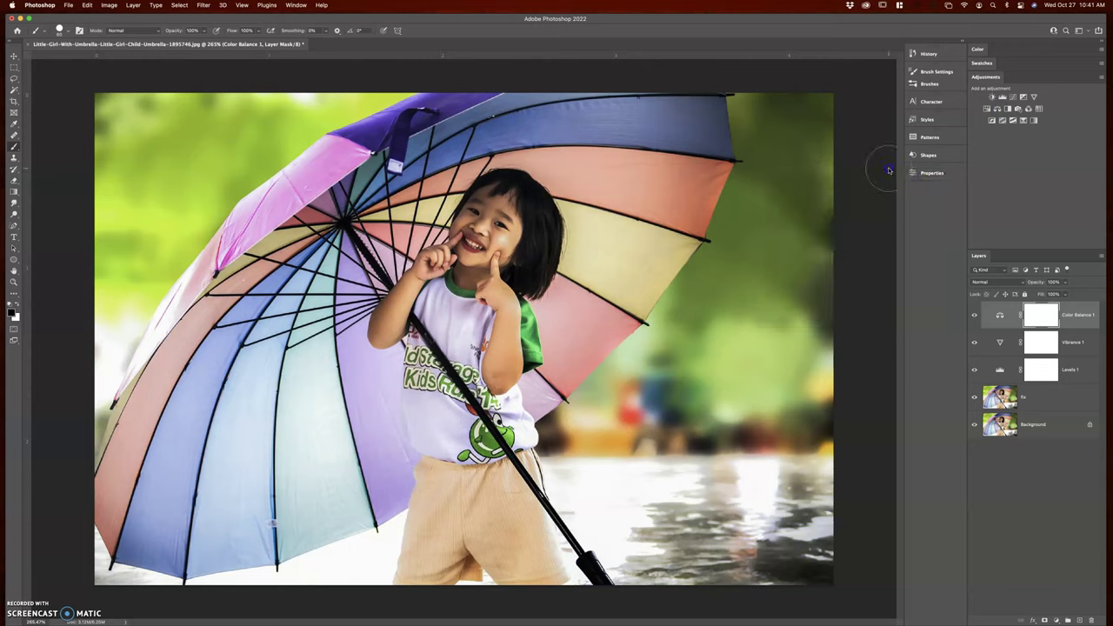
- Add a Black & White adjustment layer, brightening the Reds and adjusting the Greens sliders
click(1009, 110)
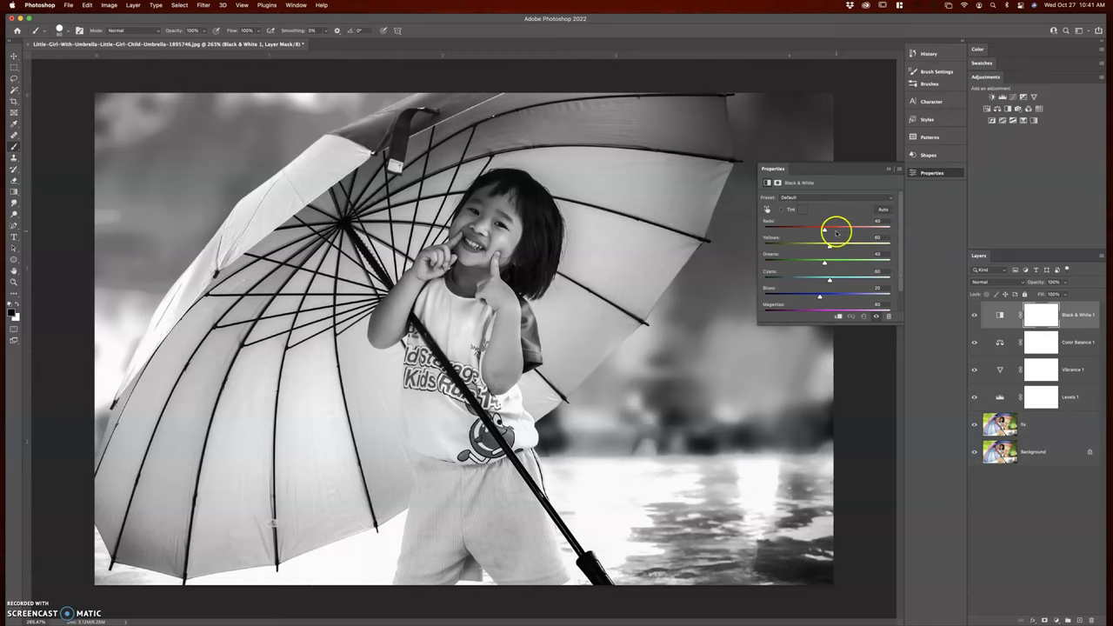
mouse_move(825, 231)
mouse_down()
mouse_move(844, 230)
mouse_move(828, 230)
mouse_move(823, 244)
mouse_up()
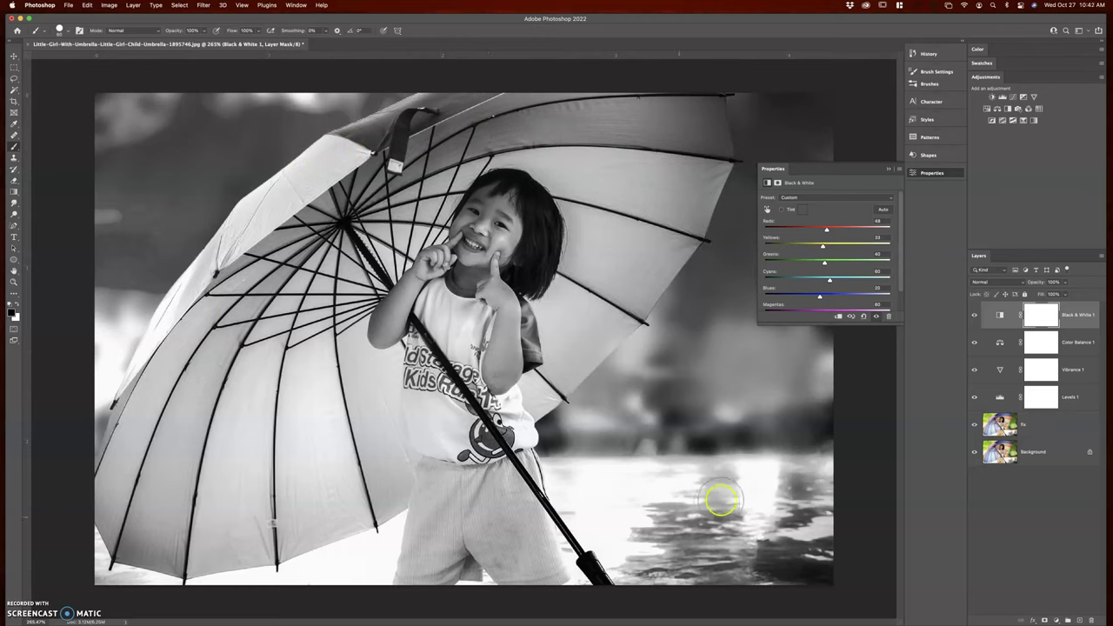
drag(824, 262, 815, 297)
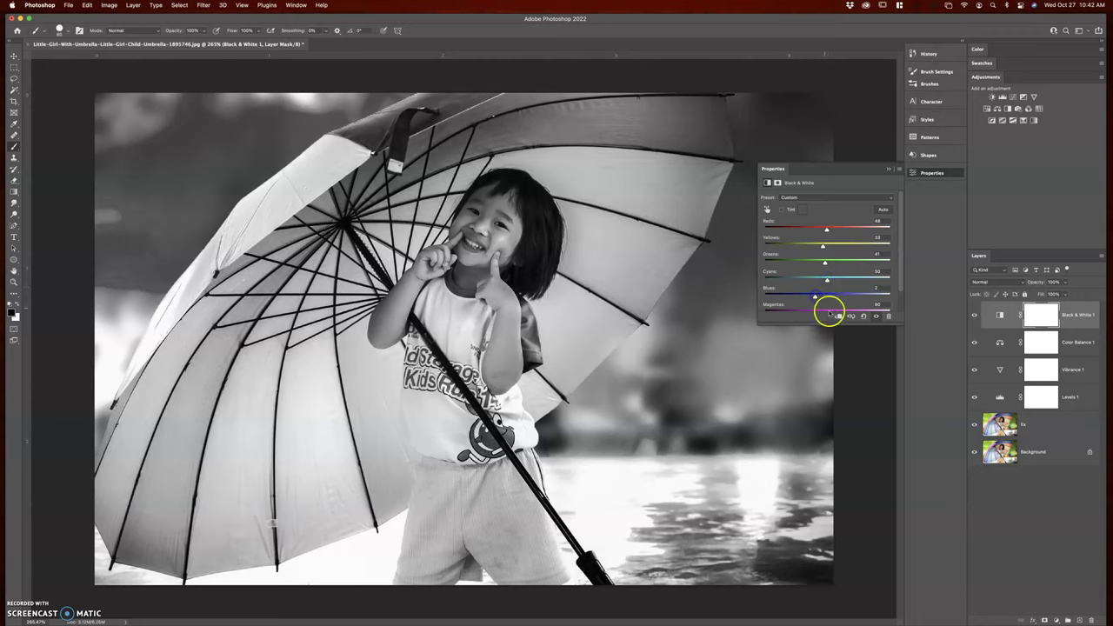
click(1078, 310)
click(888, 169)
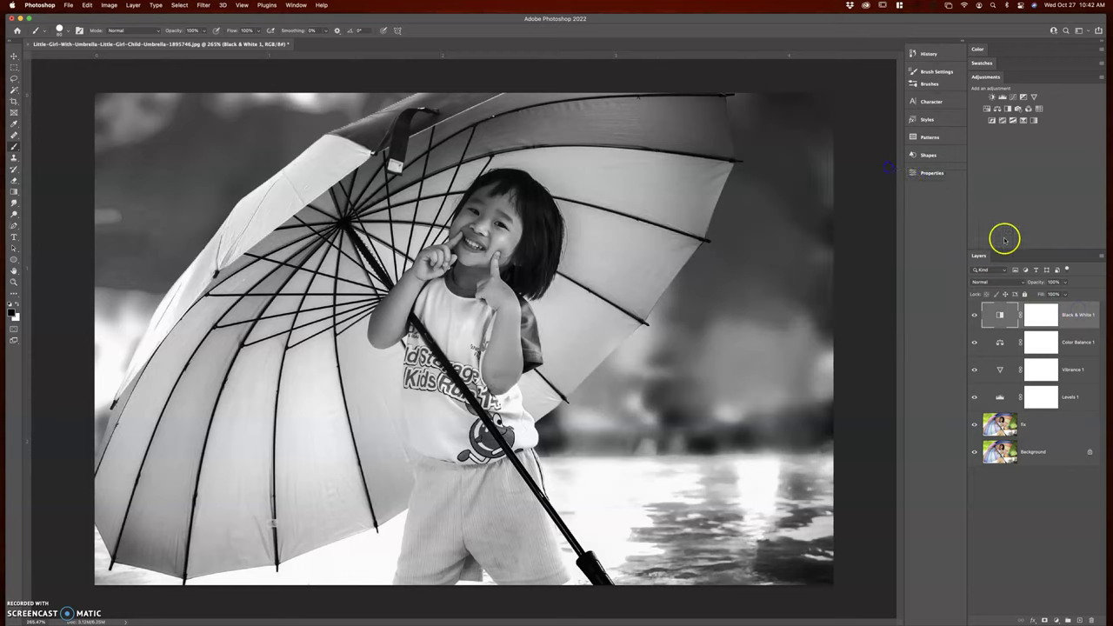
- Target the Black & White 1 mask and set a black, 60 px, 96% hardness brush
click(1042, 317)
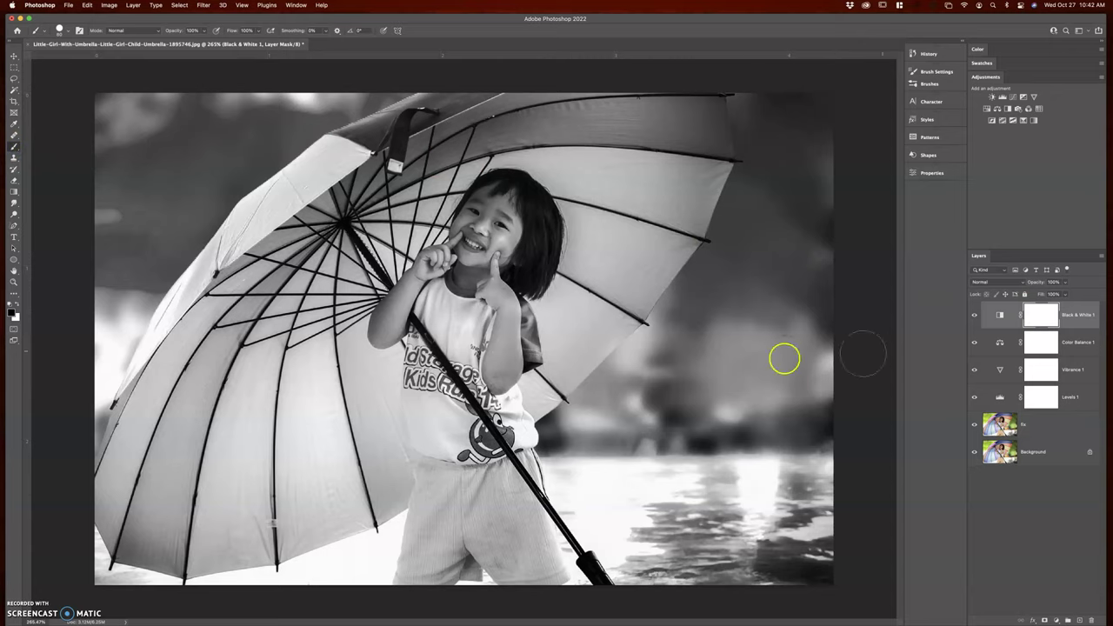
click(13, 314)
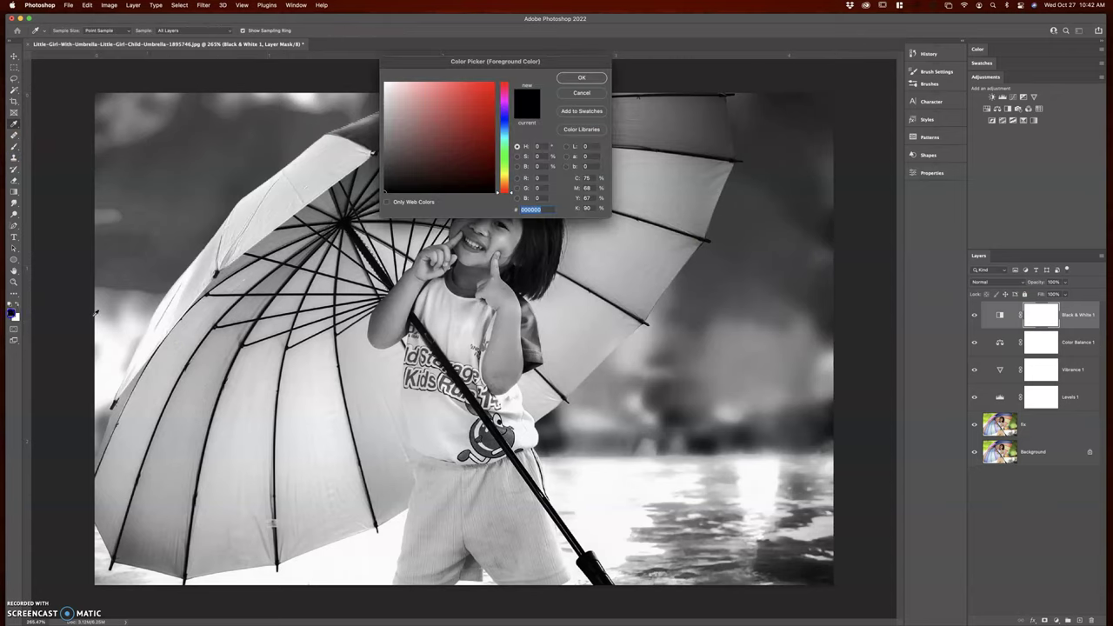
click(582, 78)
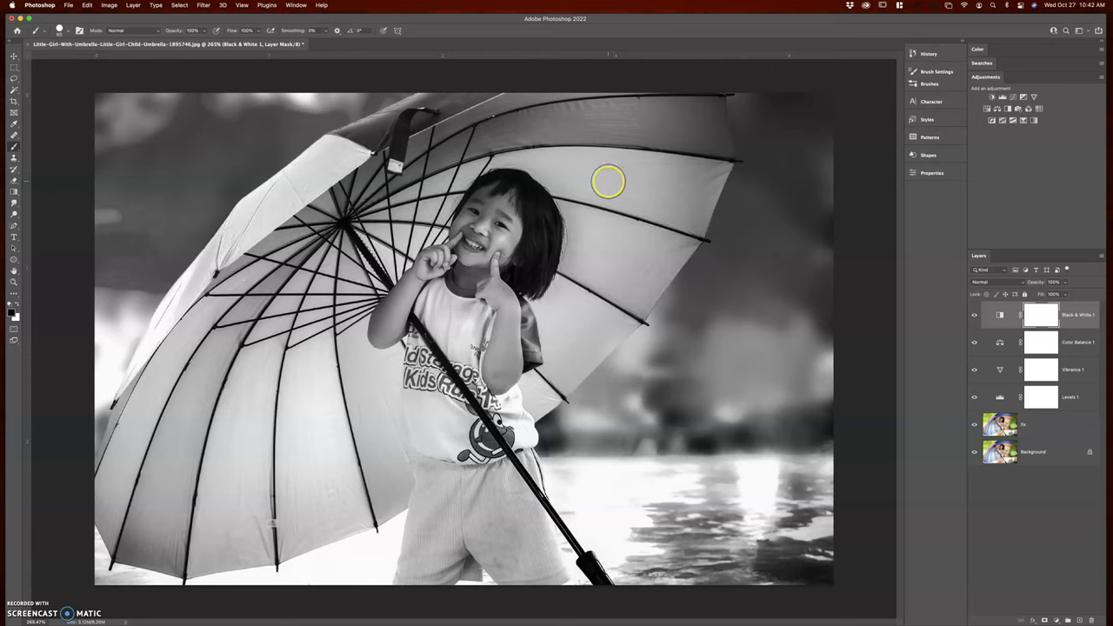
right_click(600, 180)
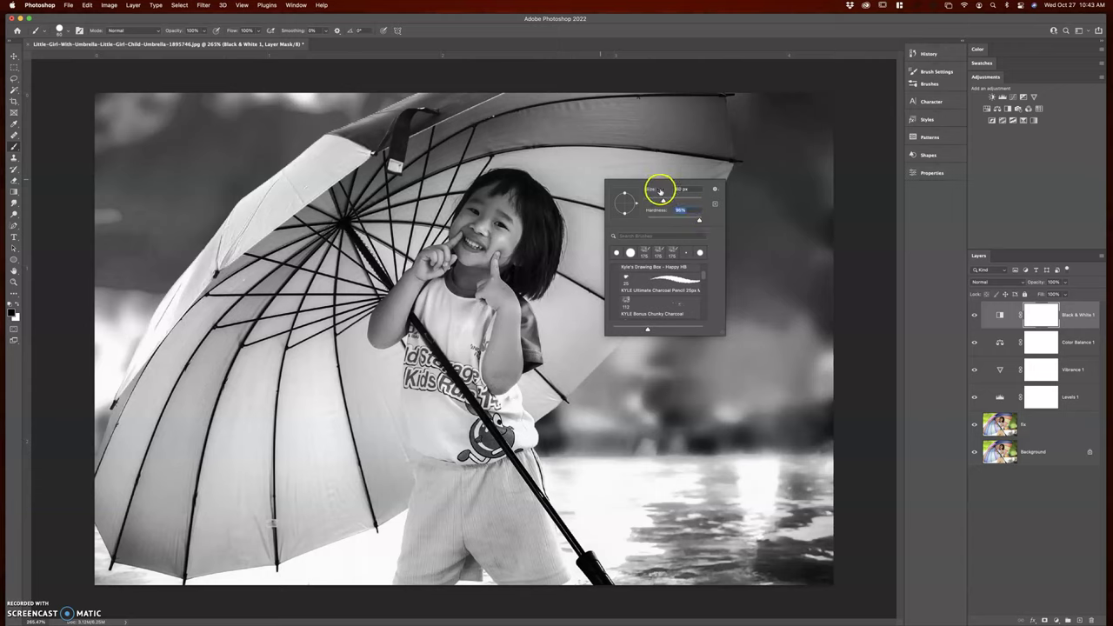
key(Return)
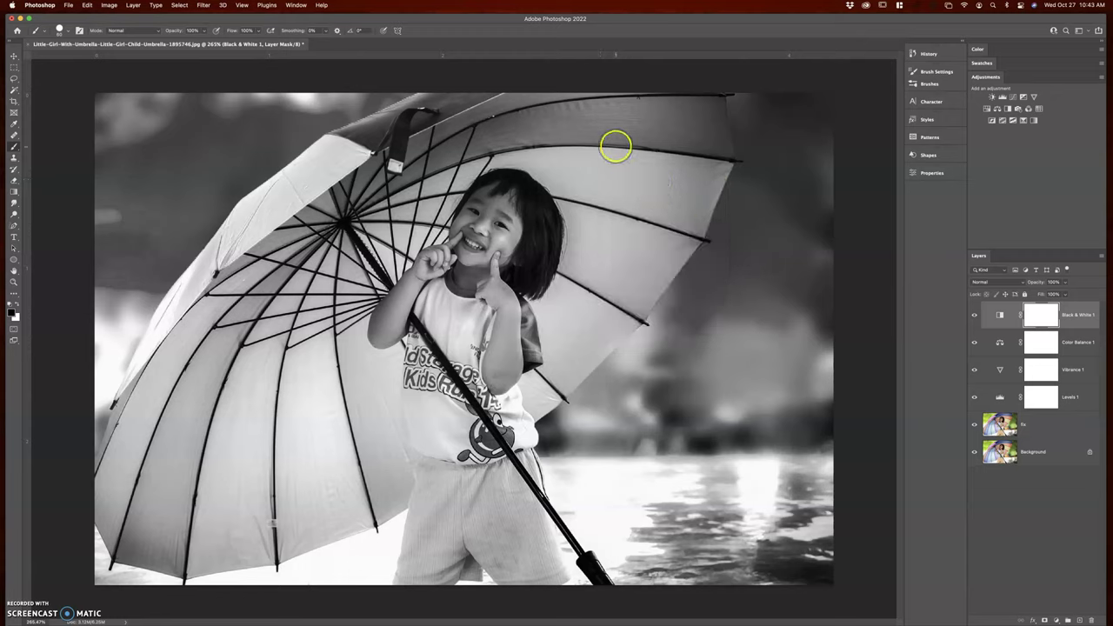
- Paint the mask over the umbrella's top right, right rim and orange panel to restore colour
mouse_move(616, 142)
mouse_down()
mouse_move(657, 140)
mouse_move(587, 134)
mouse_move(630, 128)
mouse_move(567, 116)
mouse_move(680, 107)
mouse_up()
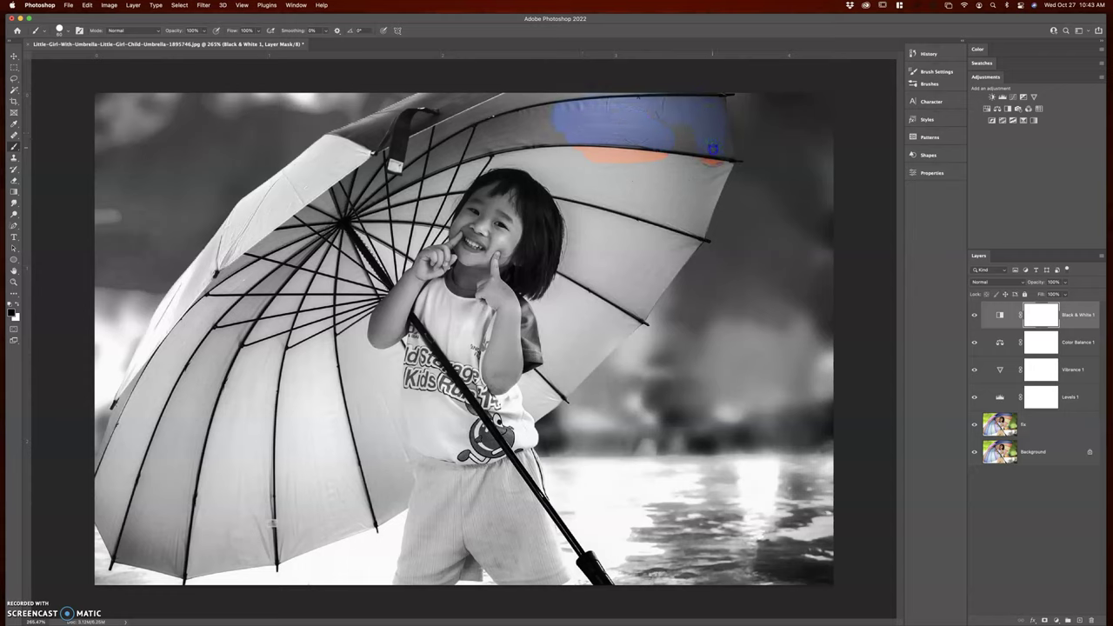
mouse_move(670, 161)
mouse_down()
mouse_move(689, 194)
mouse_move(701, 181)
mouse_move(684, 212)
mouse_move(692, 200)
mouse_move(729, 207)
mouse_up()
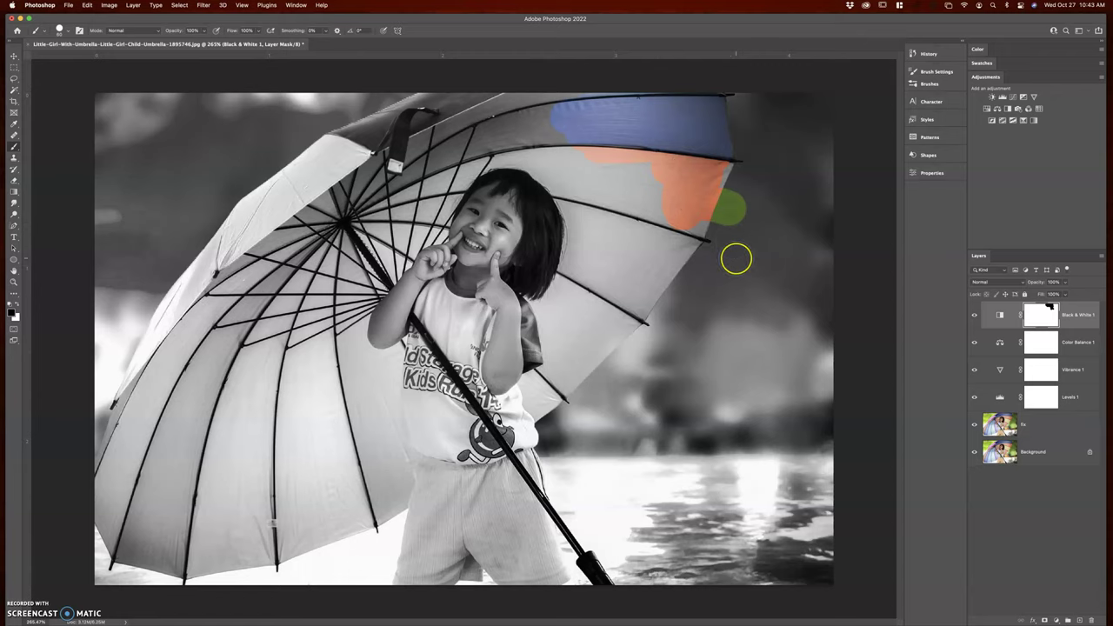
drag(734, 258, 741, 193)
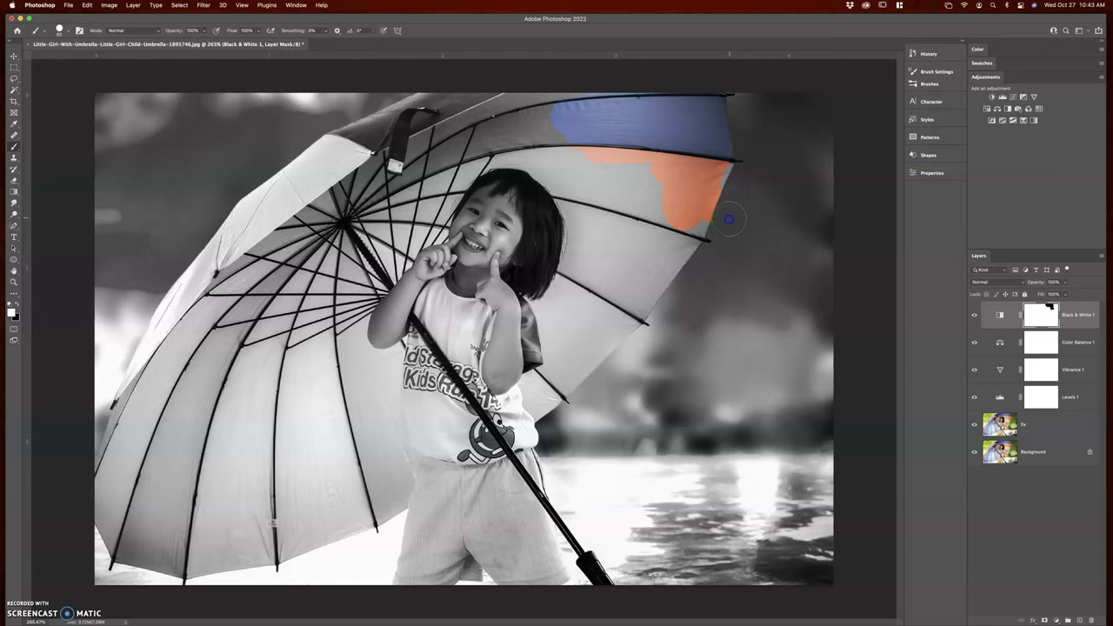
click(639, 184)
mouse_move(646, 174)
mouse_down()
mouse_move(537, 158)
mouse_move(603, 156)
mouse_move(481, 154)
mouse_move(492, 159)
mouse_move(550, 128)
mouse_move(503, 131)
mouse_move(574, 104)
mouse_move(489, 137)
mouse_move(507, 113)
mouse_move(451, 124)
mouse_move(460, 113)
mouse_move(426, 113)
mouse_move(396, 130)
mouse_move(437, 137)
mouse_move(409, 131)
mouse_move(462, 174)
mouse_move(420, 196)
mouse_move(402, 173)
mouse_move(324, 220)
mouse_move(386, 206)
mouse_move(337, 248)
mouse_move(397, 195)
mouse_move(334, 261)
mouse_move(306, 257)
mouse_move(315, 228)
mouse_move(276, 278)
mouse_move(329, 196)
mouse_move(321, 190)
mouse_move(295, 214)
mouse_move(255, 297)
mouse_move(356, 158)
mouse_move(312, 181)
mouse_move(273, 213)
mouse_move(220, 325)
mouse_move(233, 323)
mouse_move(178, 411)
mouse_move(241, 401)
mouse_move(248, 374)
mouse_move(160, 386)
mouse_move(139, 434)
mouse_move(167, 427)
mouse_move(178, 471)
mouse_move(189, 433)
mouse_move(163, 502)
mouse_move(136, 474)
mouse_move(117, 493)
mouse_move(133, 432)
mouse_move(104, 468)
mouse_move(222, 257)
mouse_move(400, 127)
mouse_up()
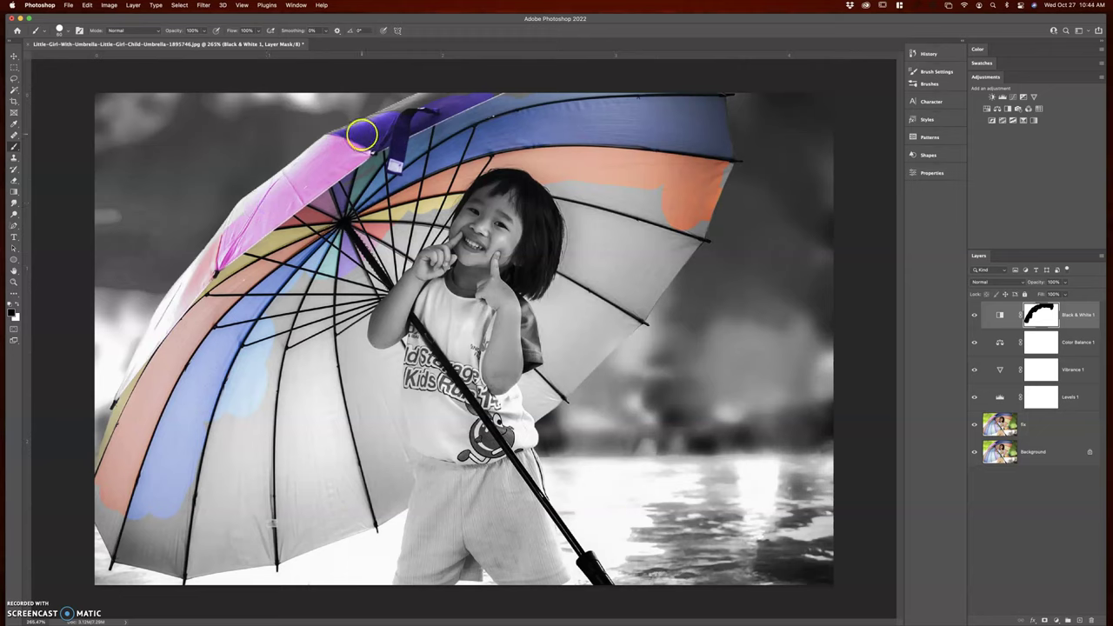
- Restore the pink, purple, orange and yellow areas, resizing the brush with [ and ]
drag(366, 134, 361, 126)
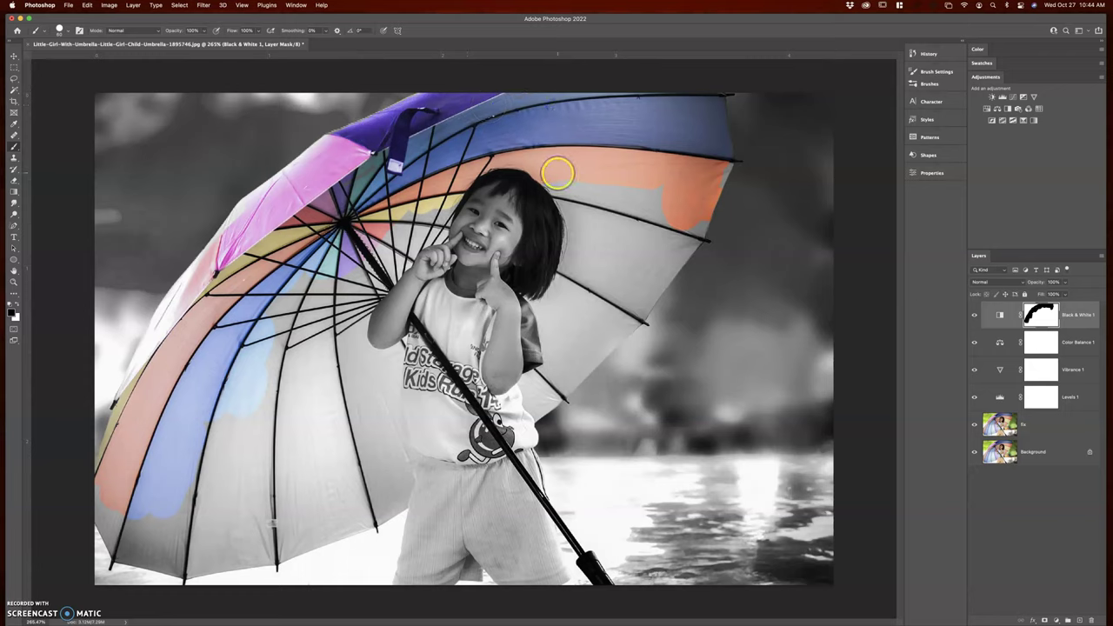
mouse_move(568, 184)
mouse_down()
mouse_move(585, 204)
mouse_move(634, 189)
mouse_move(678, 198)
mouse_move(716, 159)
mouse_up()
key([)
key([)
key([)
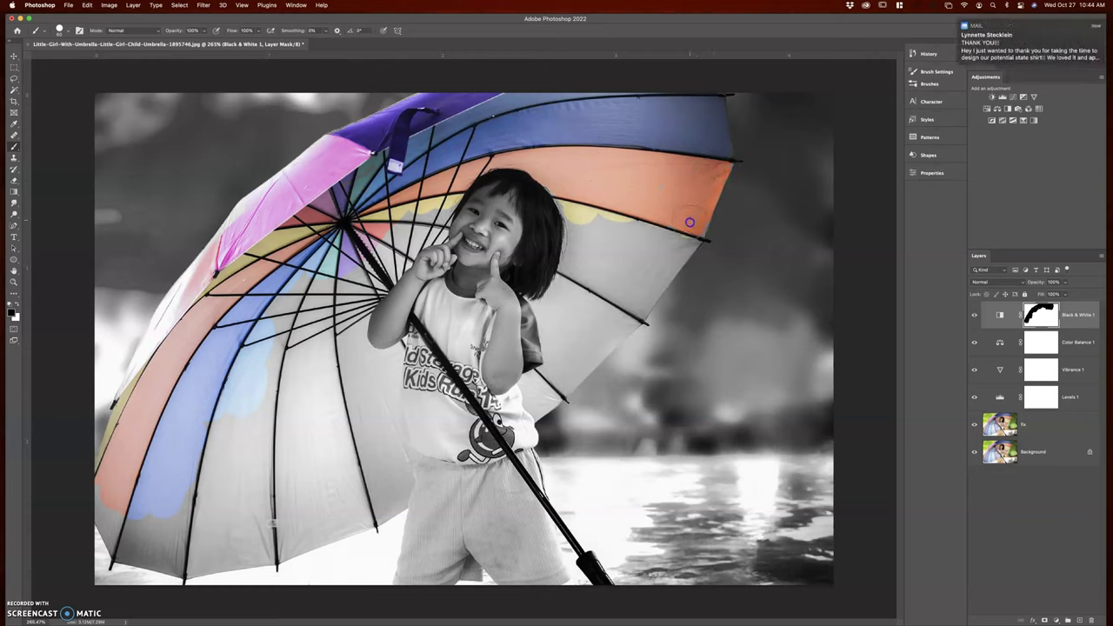
key(bracketright)
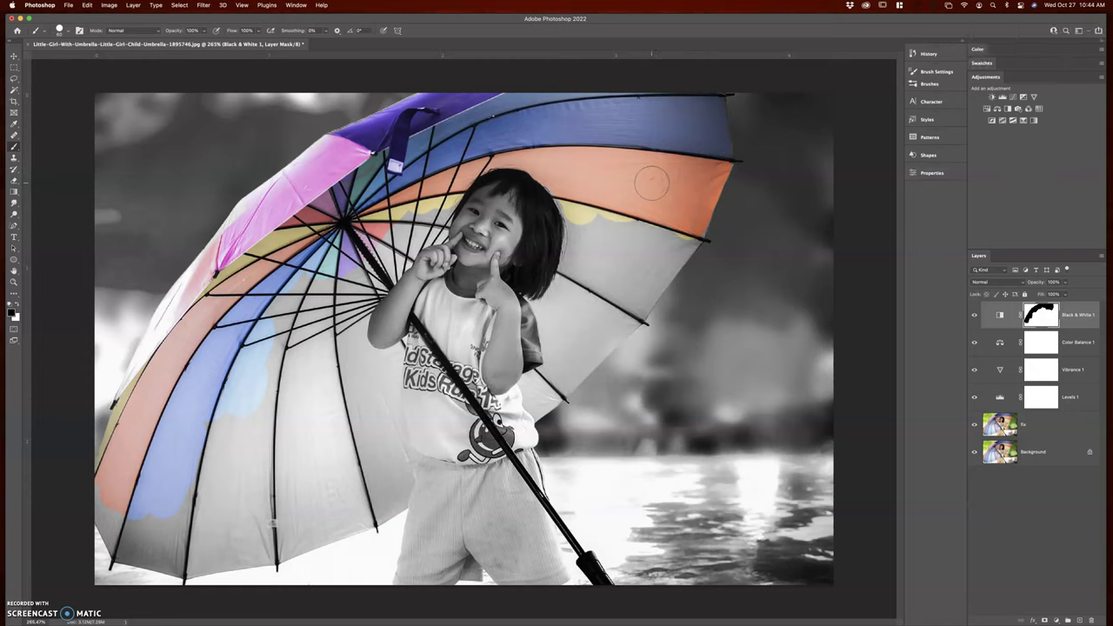
mouse_move(652, 183)
mouse_down()
mouse_move(666, 218)
mouse_move(653, 204)
mouse_up()
- Add a Levels adjustment layer with the midtone slider nudged to about 0.96
click(1002, 97)
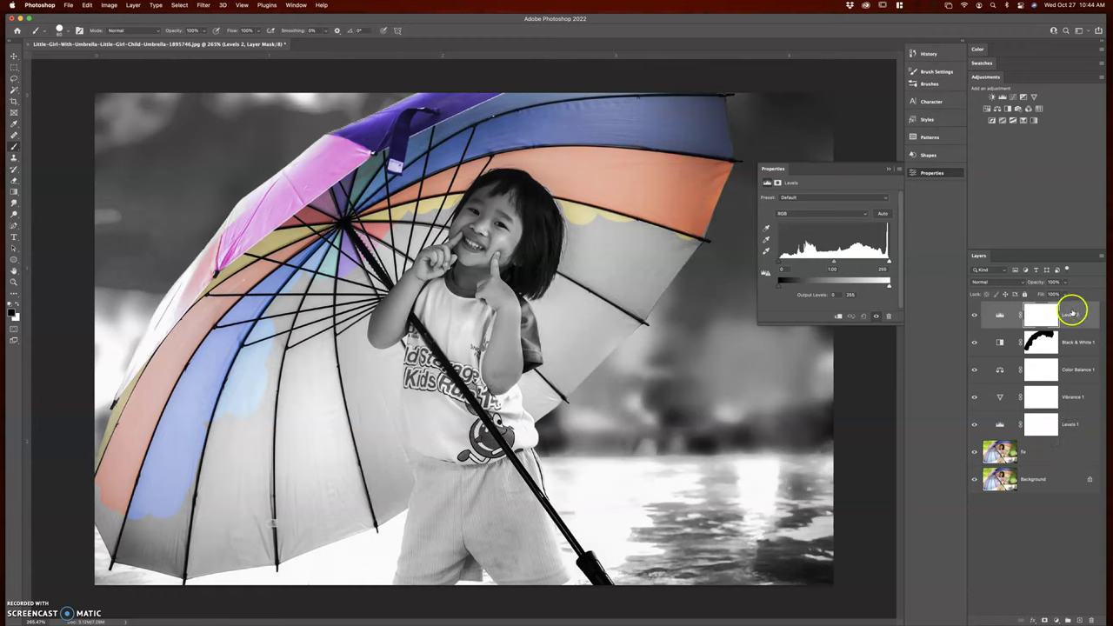
drag(831, 266, 833, 263)
click(781, 264)
click(888, 262)
mouse_move(834, 269)
mouse_down()
mouse_move(790, 261)
mouse_move(832, 264)
mouse_up()
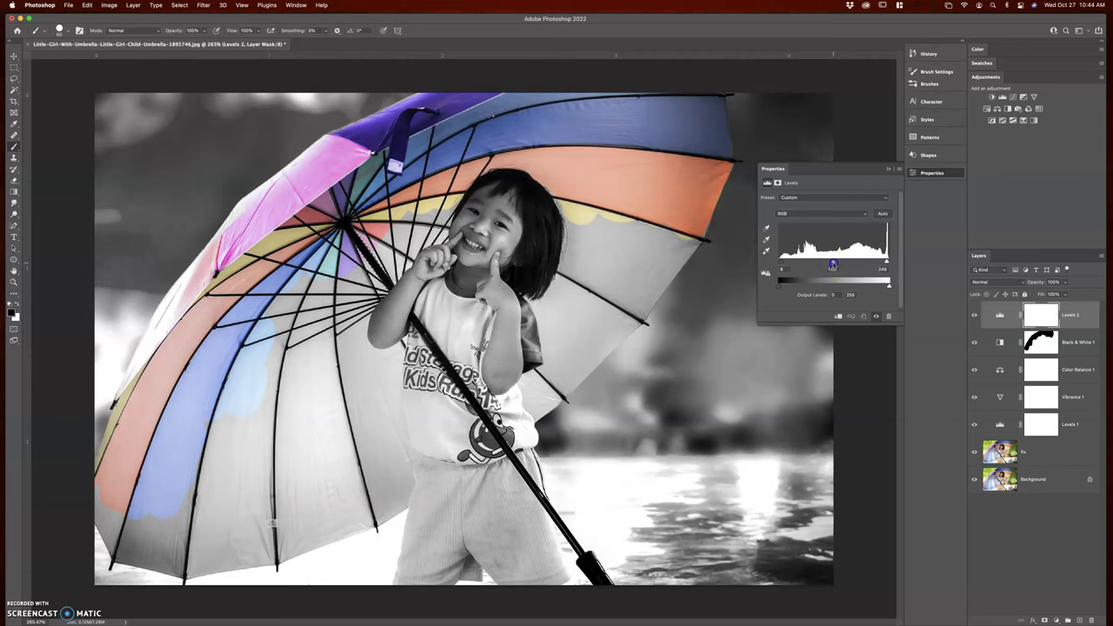
click(888, 168)
- Make several drag strokes across the umbrella on the canvas
mouse_move(612, 169)
mouse_down()
mouse_move(564, 183)
mouse_move(612, 178)
mouse_up()
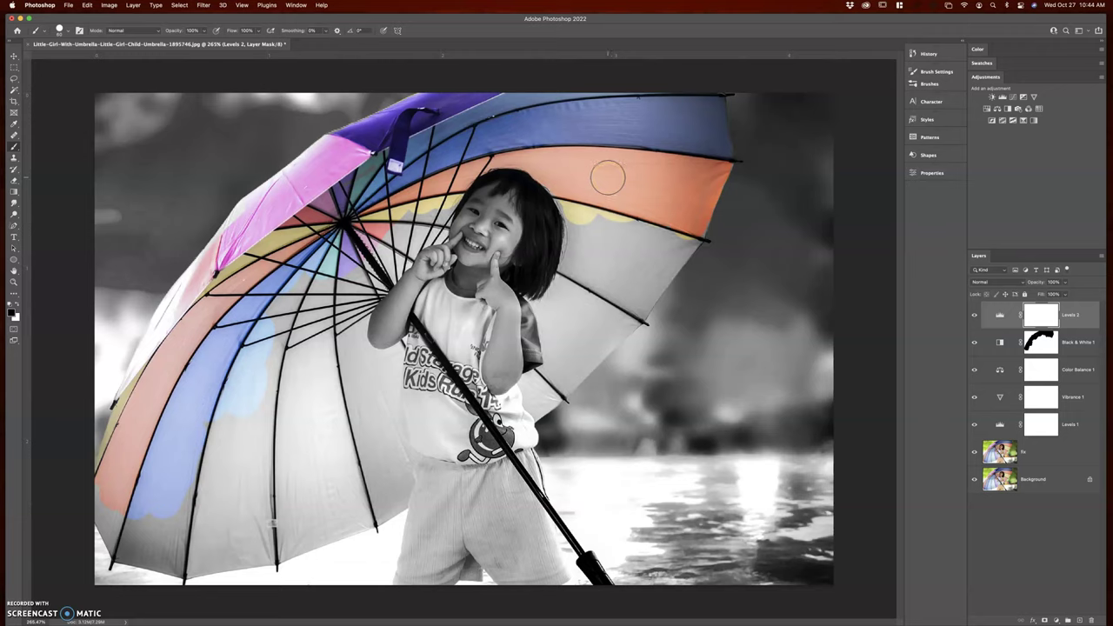
drag(606, 174, 606, 172)
click(643, 148)
mouse_move(643, 149)
mouse_down()
mouse_move(555, 121)
mouse_move(605, 147)
mouse_up()
mouse_move(598, 198)
mouse_down()
mouse_move(597, 217)
mouse_move(629, 172)
mouse_move(586, 216)
mouse_move(574, 351)
mouse_move(606, 288)
mouse_up()
- Add a Vibrance adjustment layer with Saturation lowered to -12
click(1034, 97)
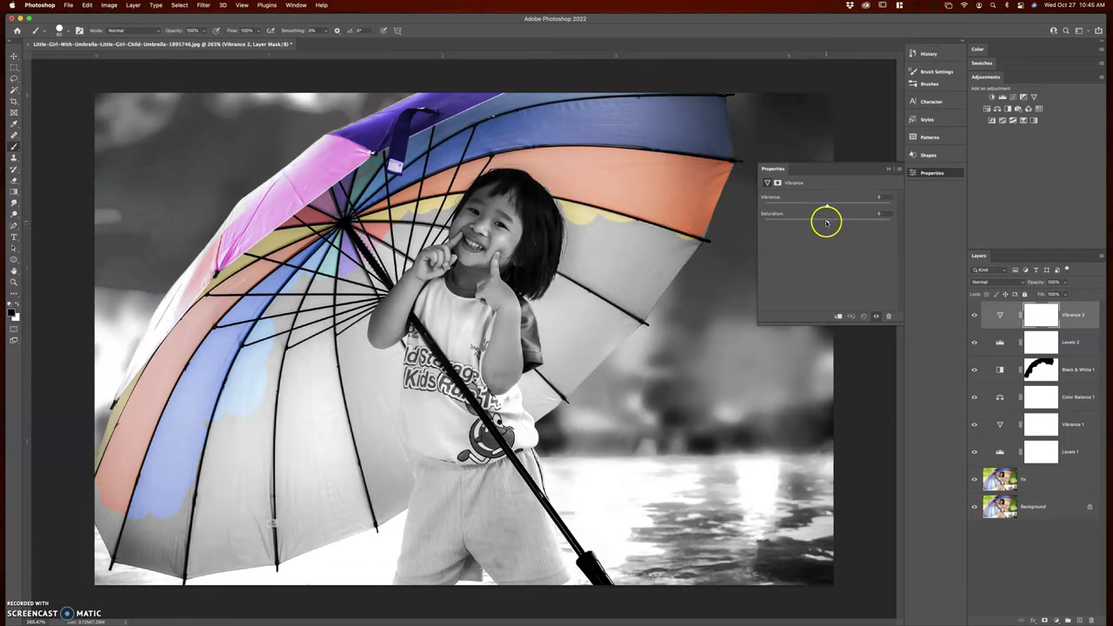
drag(827, 224, 820, 221)
click(888, 170)
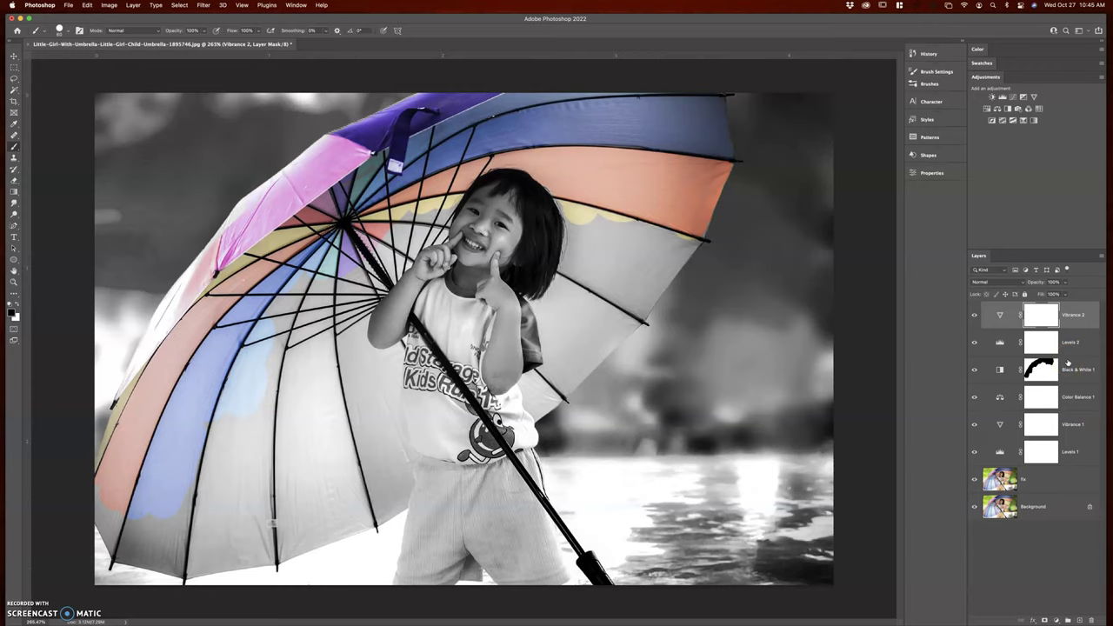
mouse_move(1055, 388)
mouse_down()
mouse_move(1044, 377)
mouse_move(1048, 385)
mouse_up()
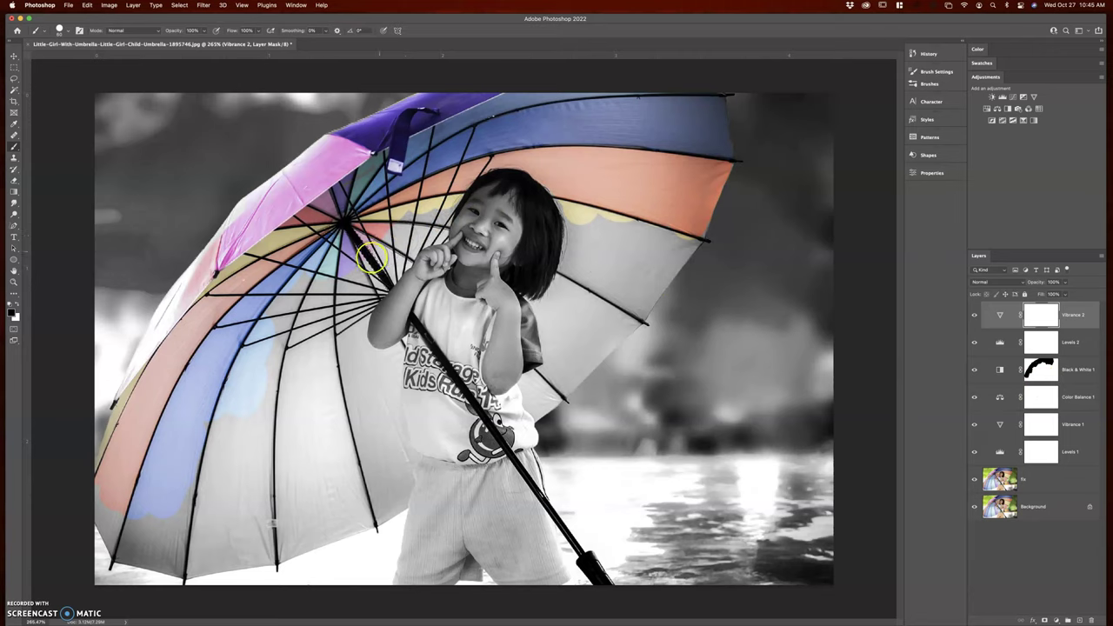